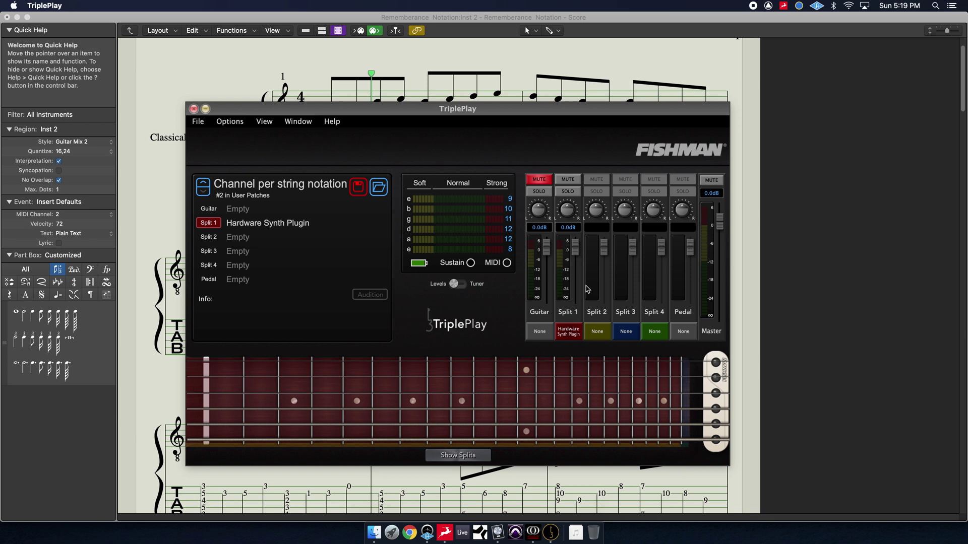
Nudge the TriplePlay window left and check its version information from the program options list.
left_click(422, 112)
left_click_drag(422, 112, 411, 113)
left_click(218, 123)
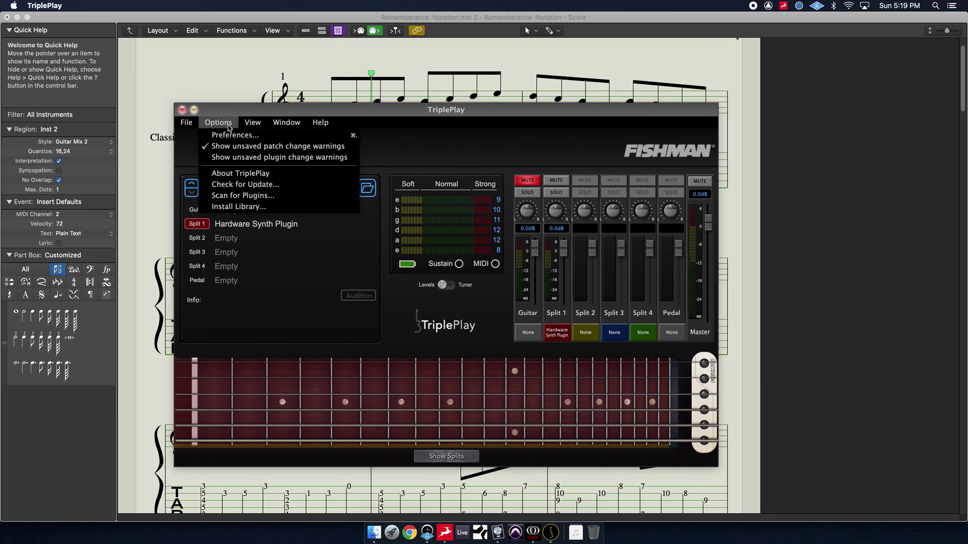
left_click(240, 172)
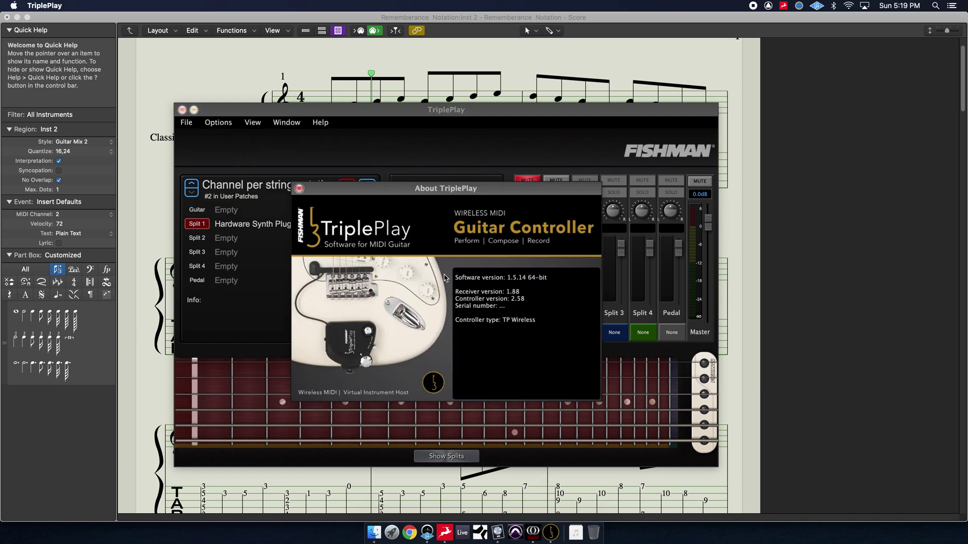
left_click(299, 189)
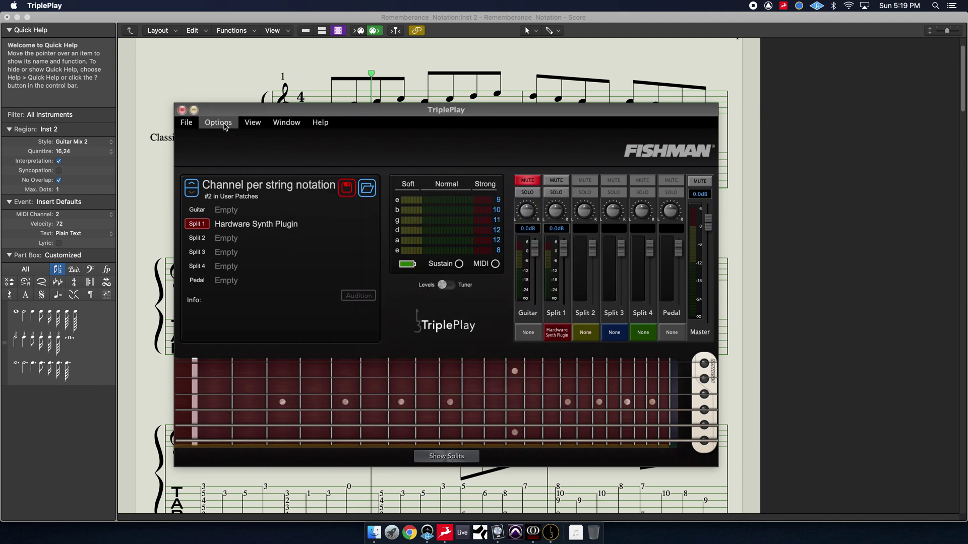
left_click(224, 123)
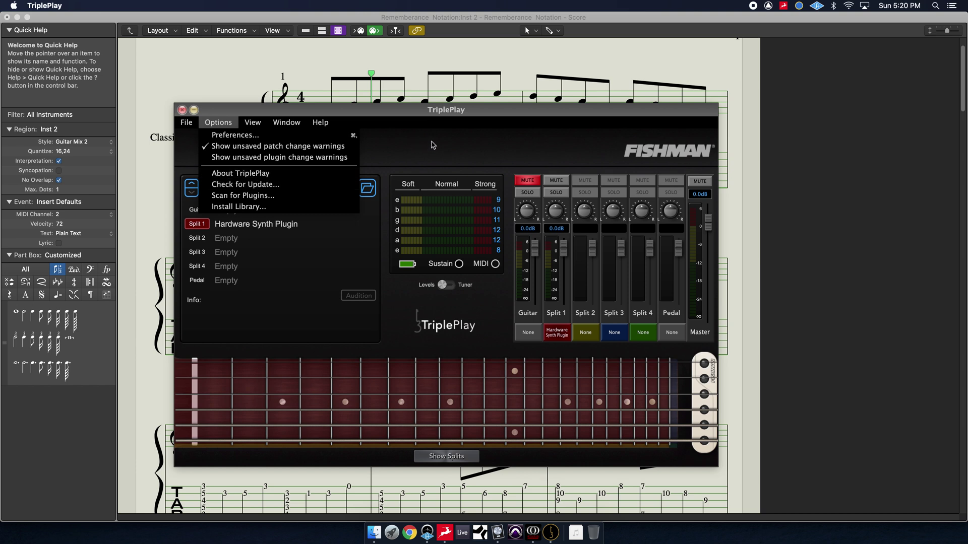
left_click(434, 154)
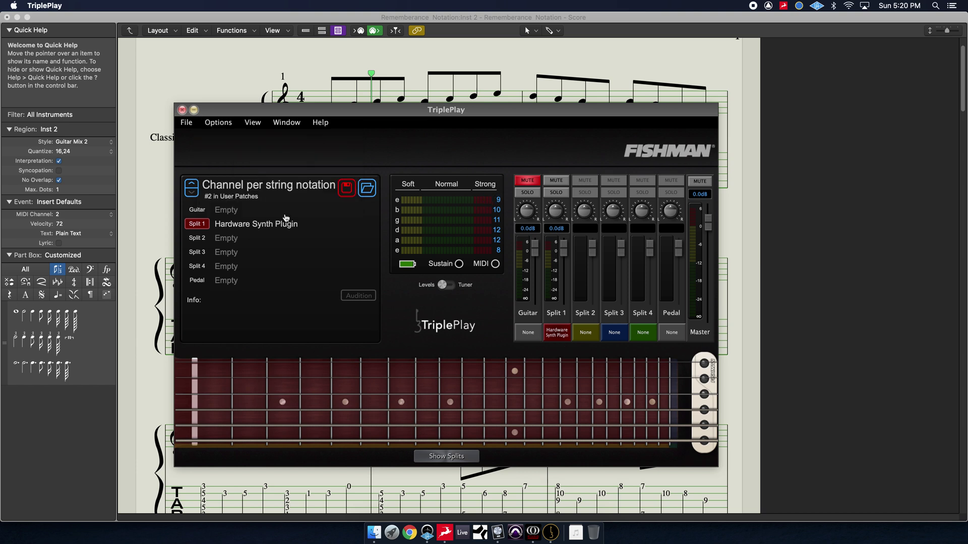
Keep Hardware Synth as the plugin for Split 1.
mouse_move(495, 246)
left_click(557, 334)
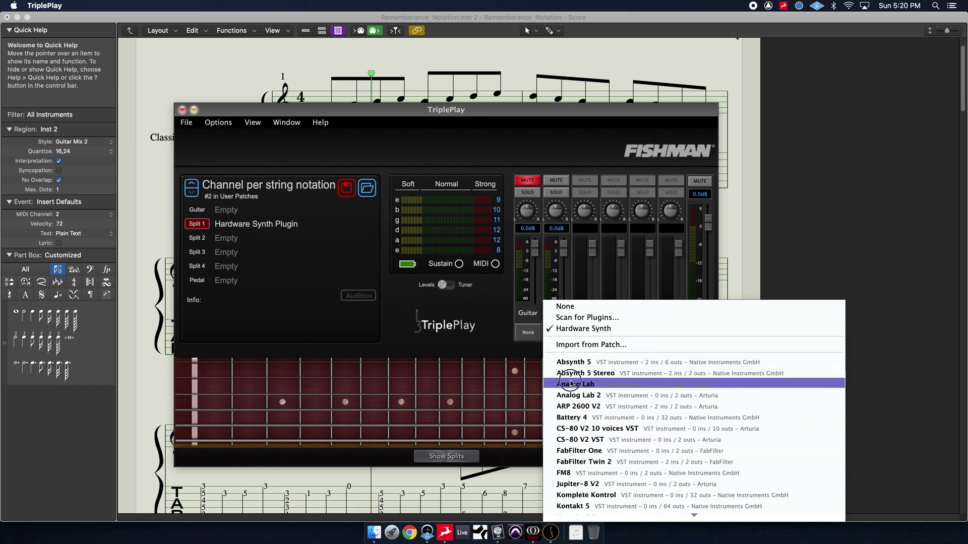
left_click(568, 335)
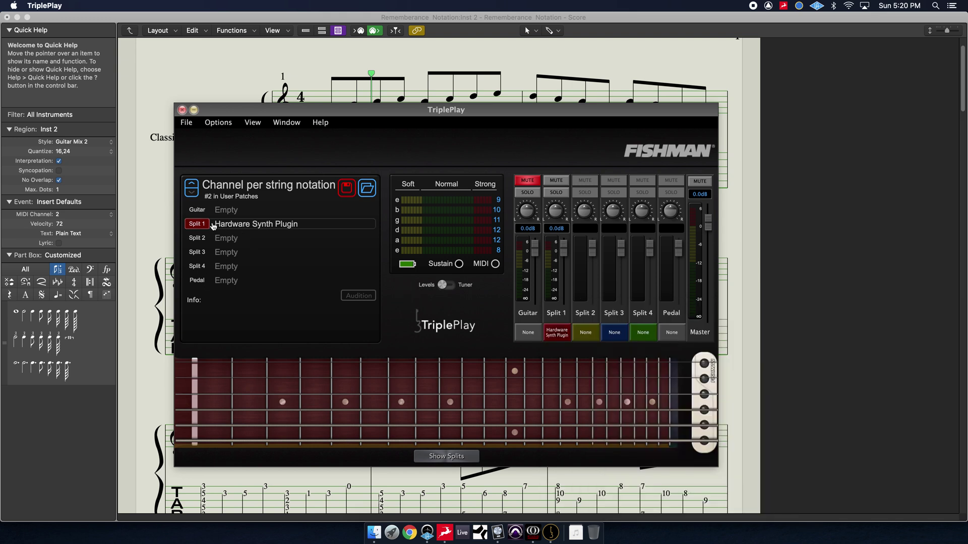
Lower Split 1's Hardware Synth pitch bend range to 8 and close its parameters.
left_click(245, 228)
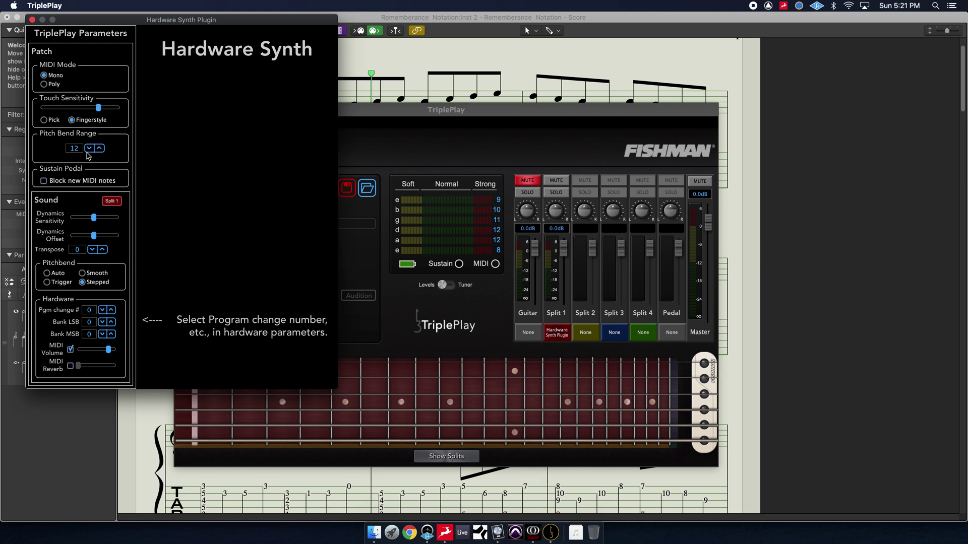
left_click(89, 148)
left_click(32, 20)
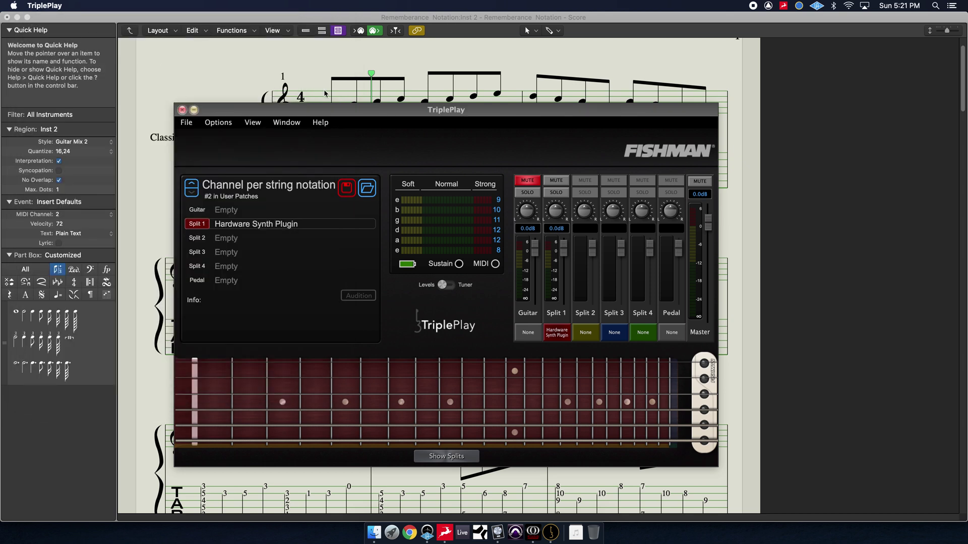
left_click(239, 63)
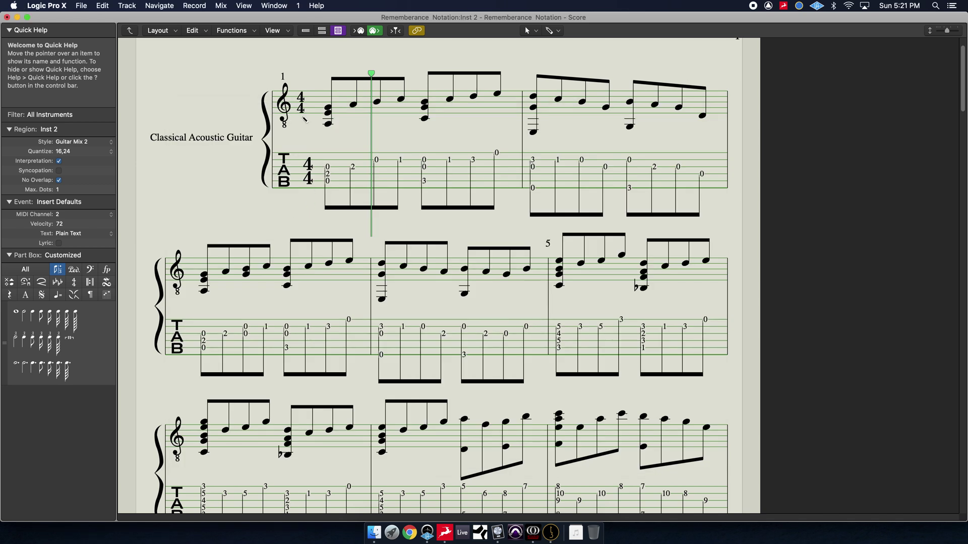
Switch to Logic Pro X, shrink the score window and bring the main Tracks window forward.
key("super+Tab")
key("super+Tab")
key("super+Tab")
key("super+Tab")
key("super+Tab")
key("super+Tab")
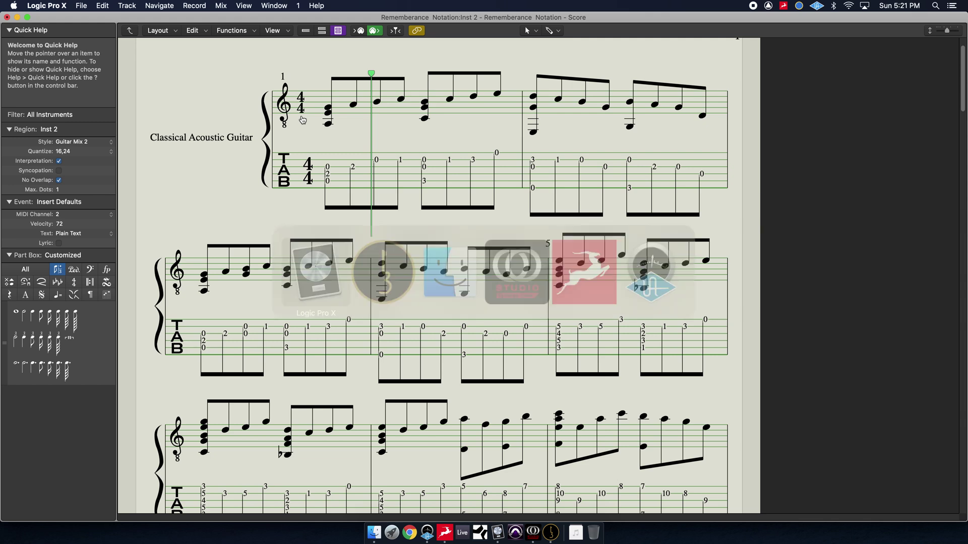
double_click(262, 22)
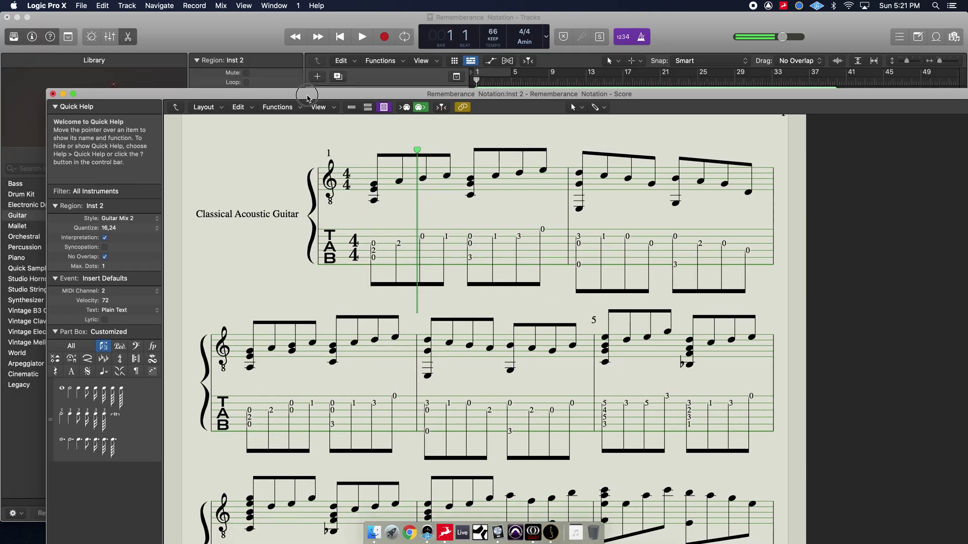
left_click_drag(283, 90, 293, 118)
left_click(538, 111)
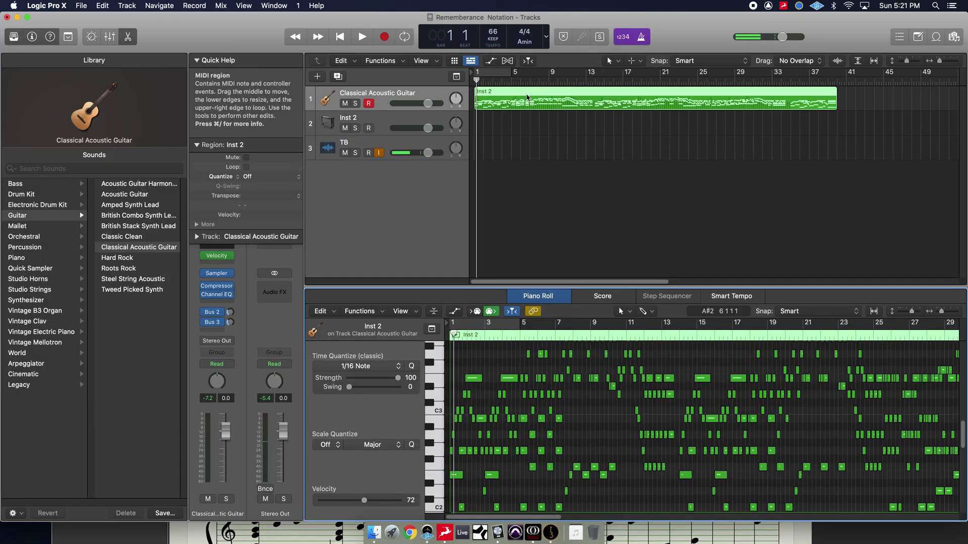
Play the song while lowering the guitar track volume to -1.2 dB, then stop.
key("space")
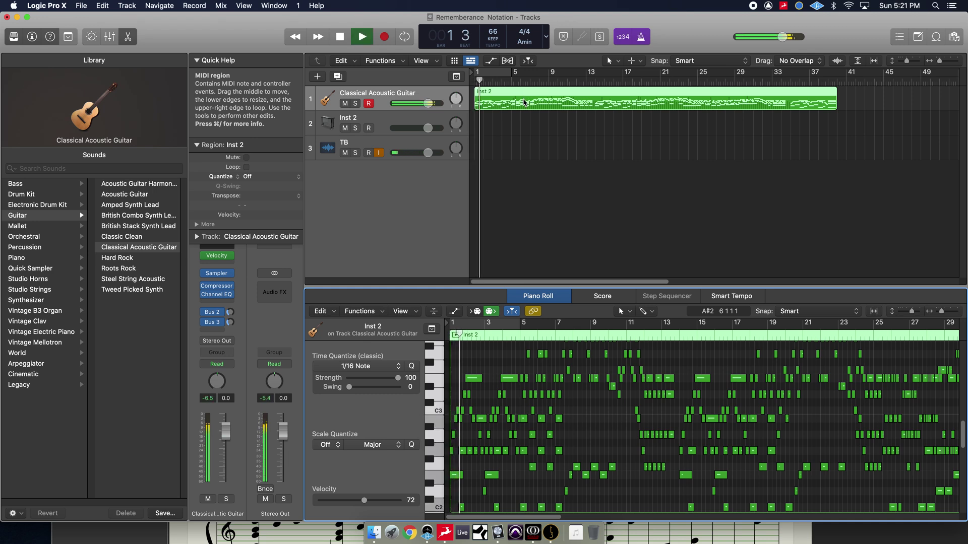
left_click_drag(428, 103, 426, 104)
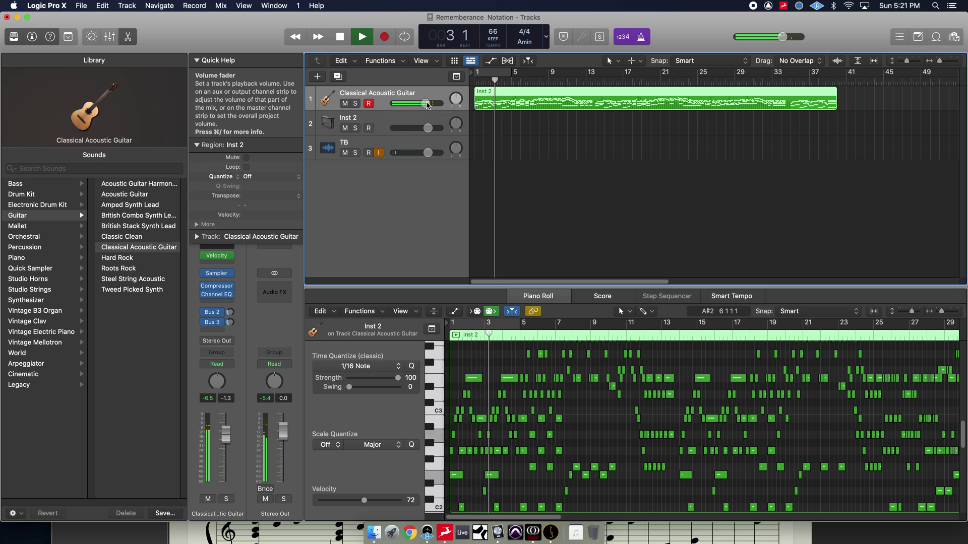
key("space")
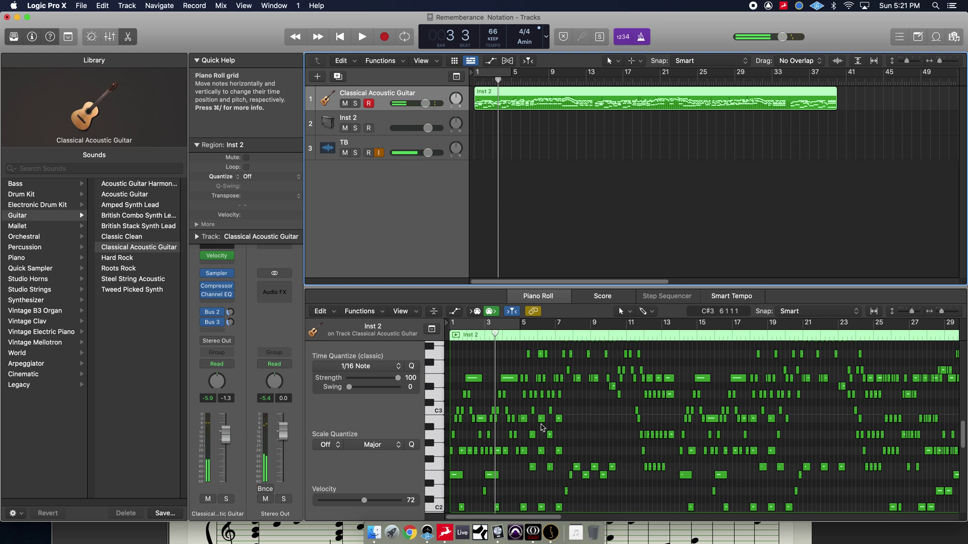
scroll(775, 468, "up", 4)
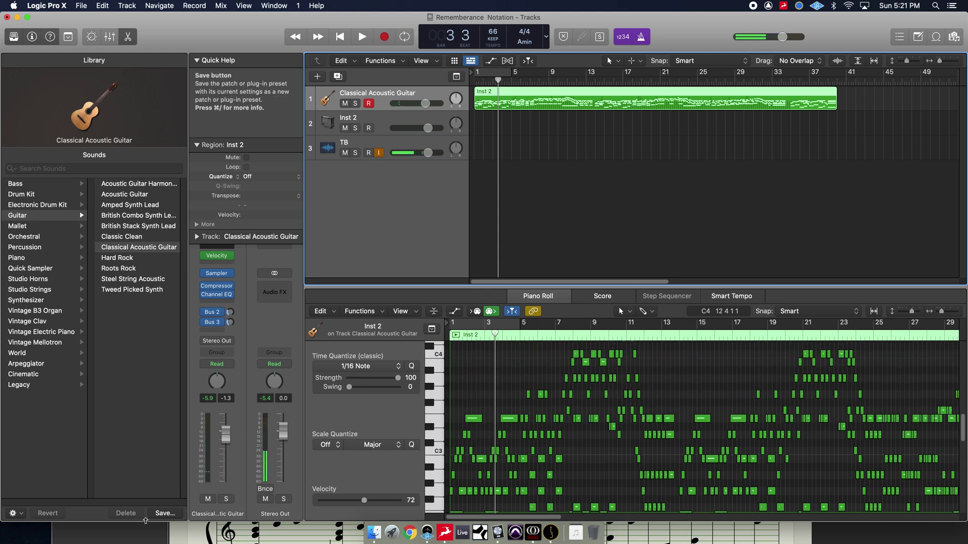
Open the score as a floating window with Cmd+3 and move it aside.
key("super+3")
left_click_drag(210, 113, 203, 37)
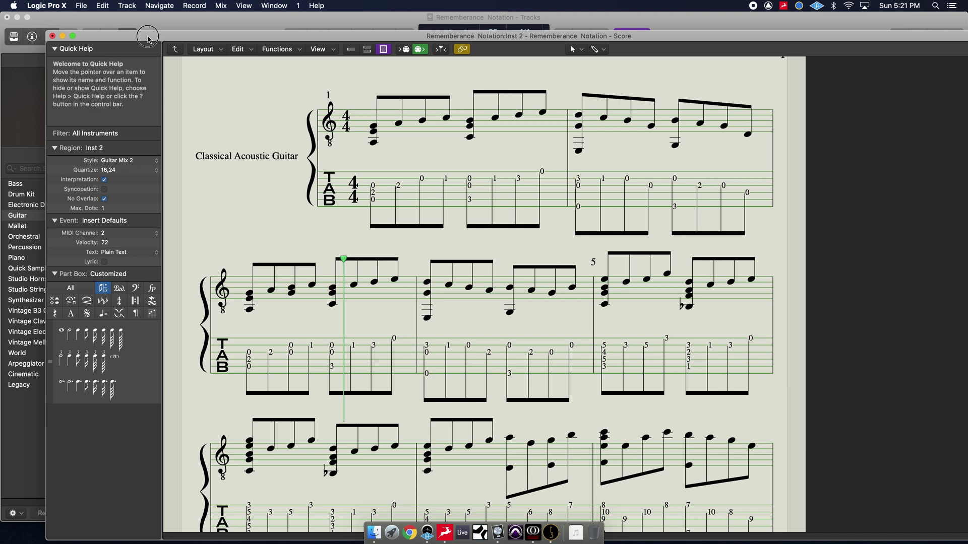
left_click_drag(149, 39, 213, 257)
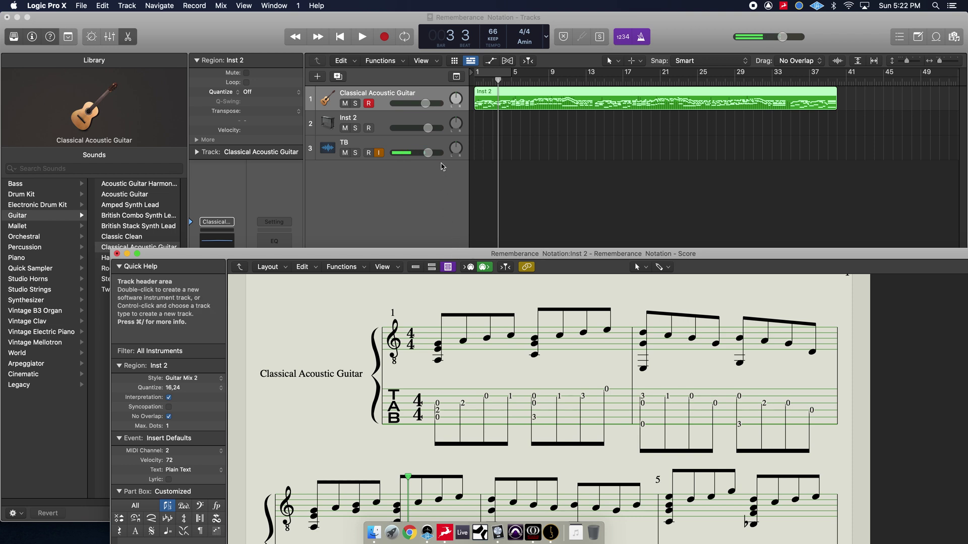
Apply the Guitar staff style to the Inv 2 region and select the first tab note in bar 1.
left_click_drag(437, 256, 413, 79)
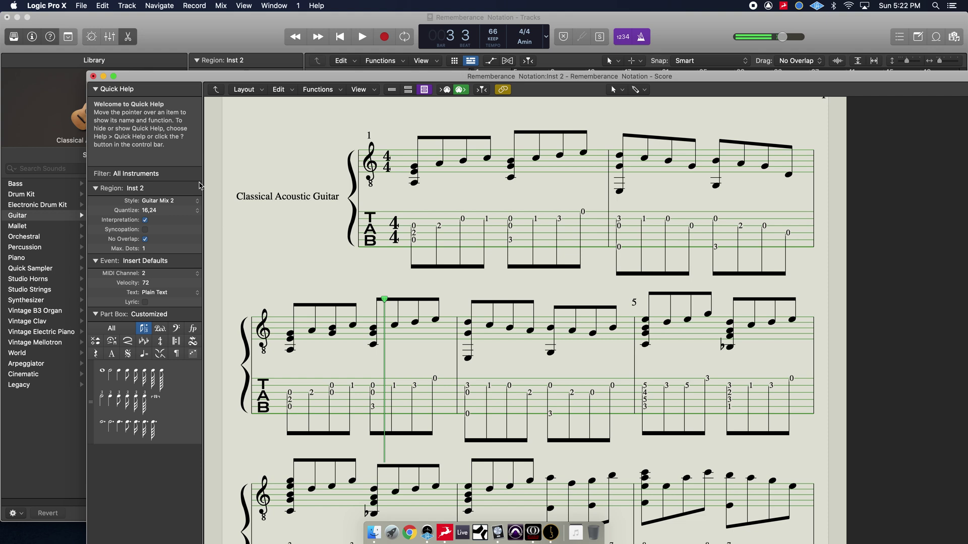
left_click(183, 201)
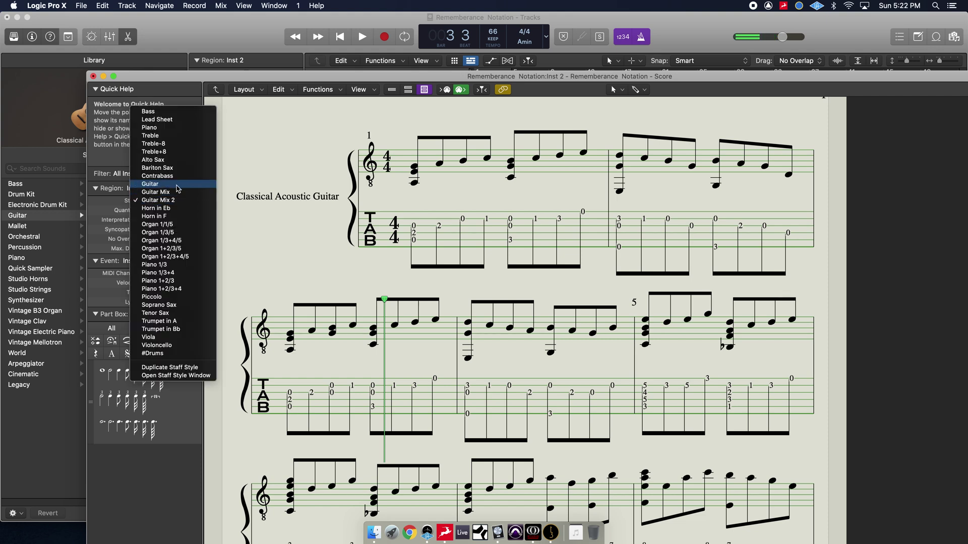
left_click(182, 184)
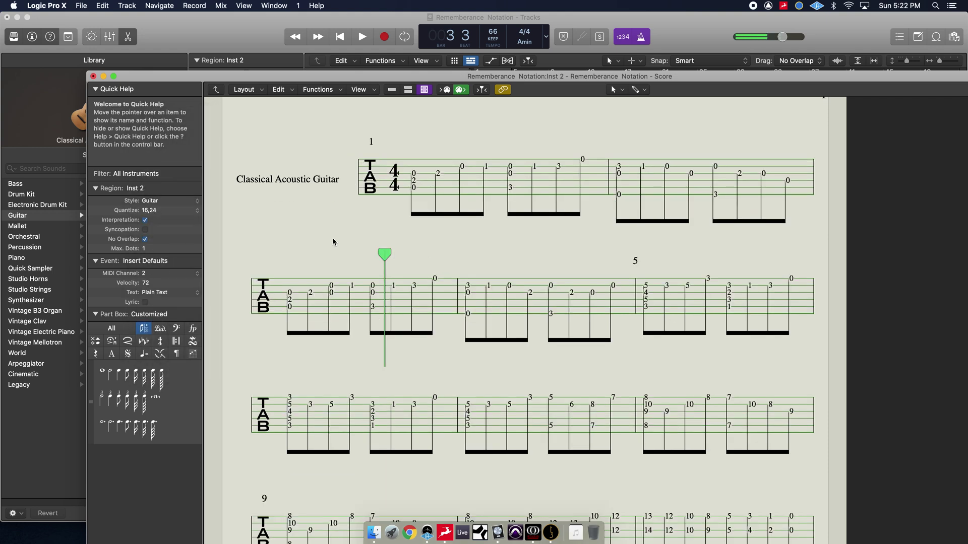
left_click(414, 174)
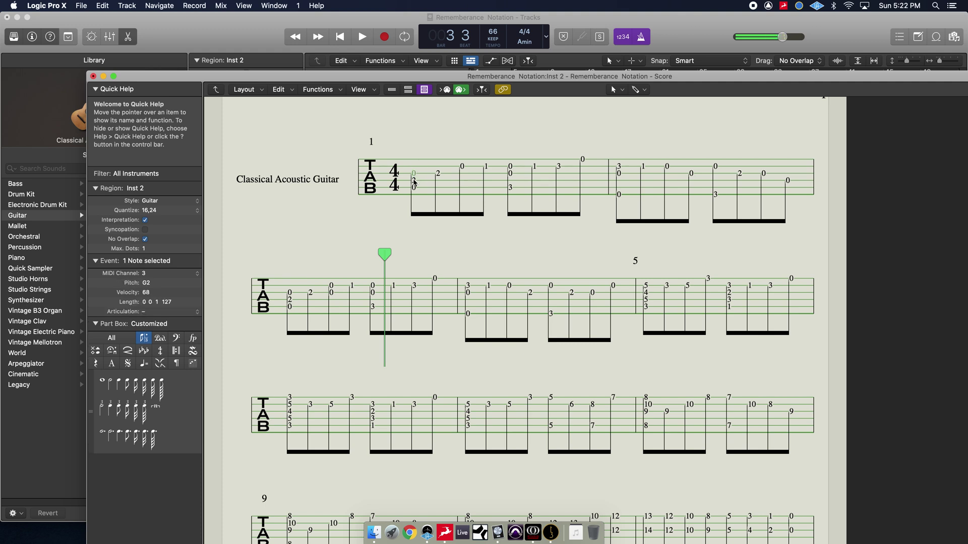
Select notes in bars 5 and 1 and check their MIDI channel without changing it.
left_click(646, 286)
left_click(583, 160)
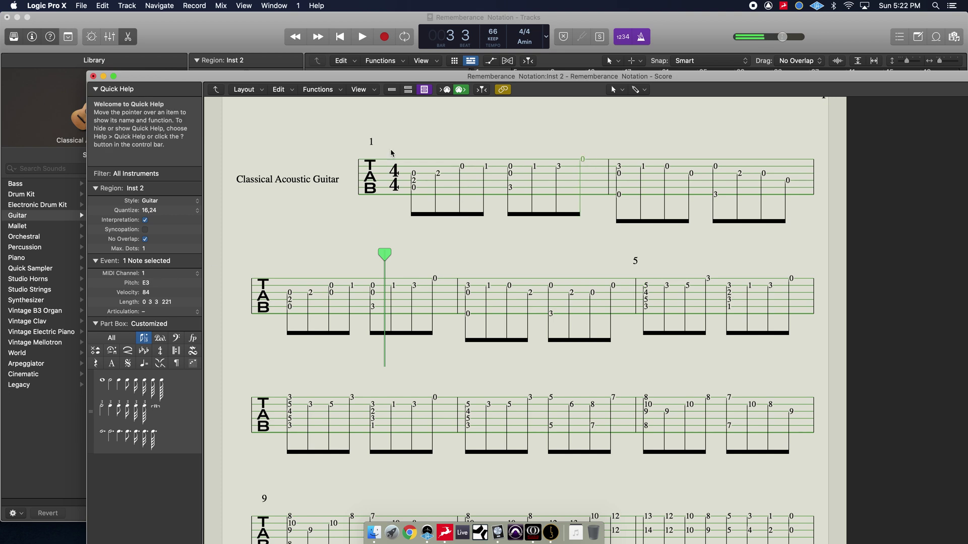
left_click(144, 275)
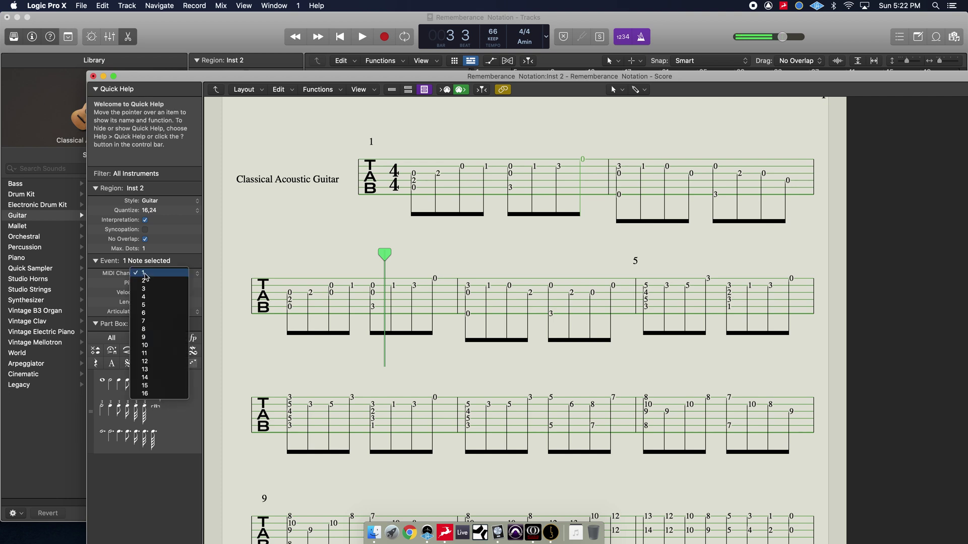
left_click(144, 276)
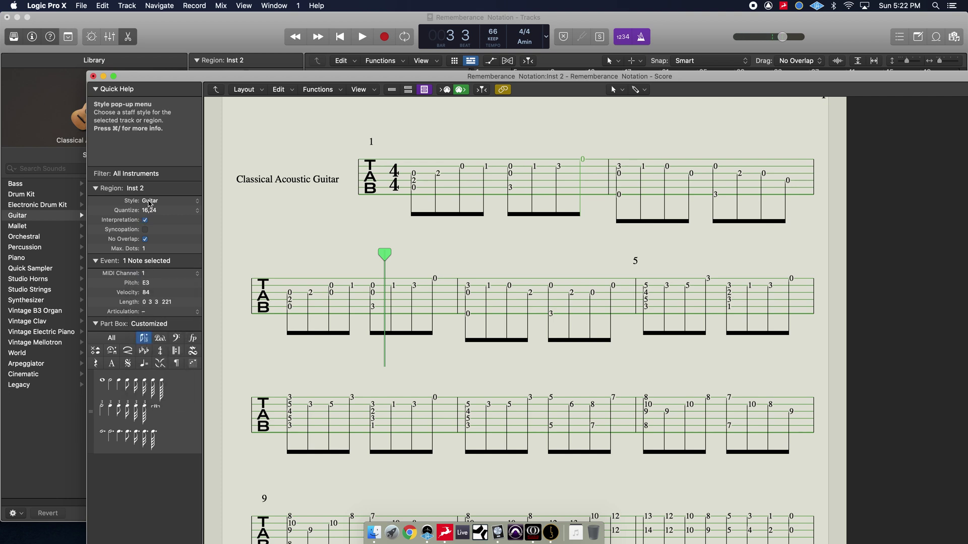
Set the region's staff style back to Guitar Mix 2 and reopen the Style list.
left_click(149, 201)
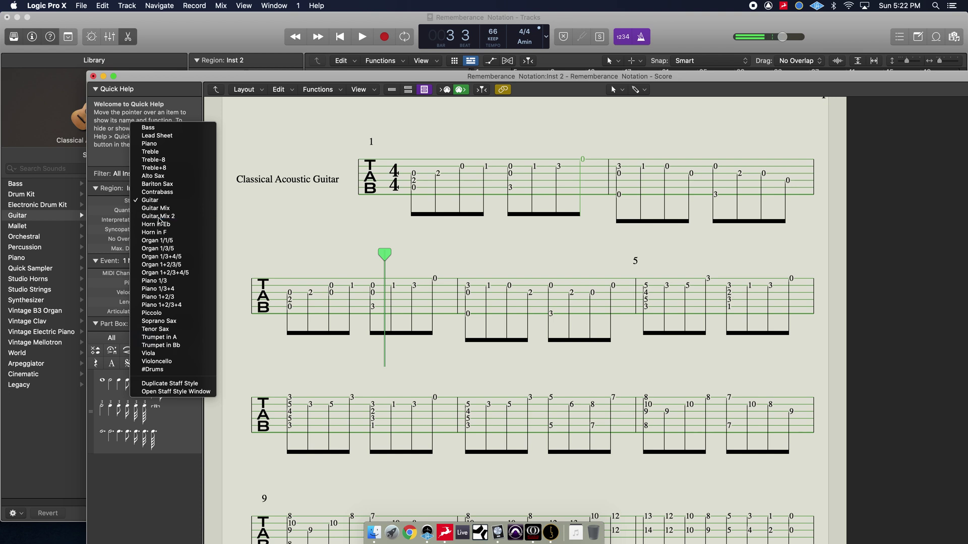
left_click(159, 217)
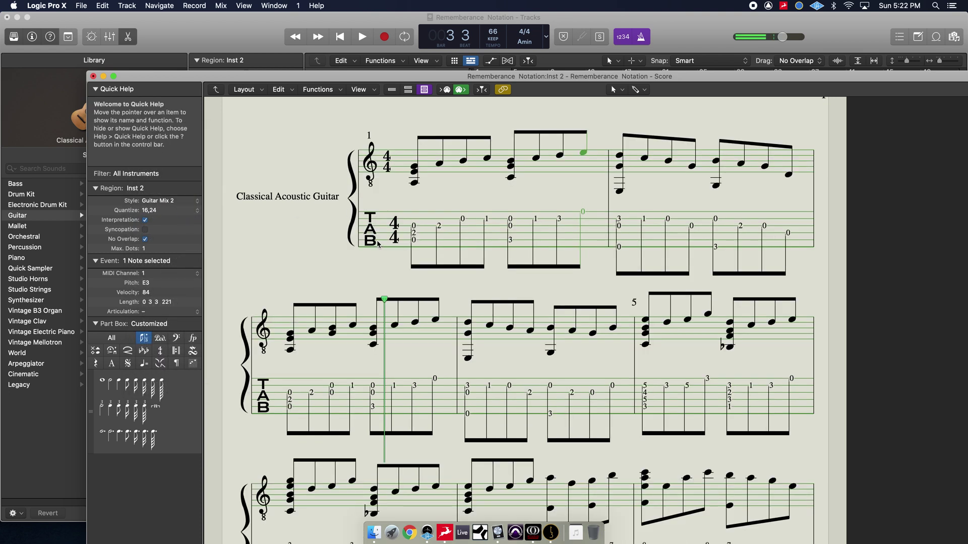
left_click(169, 202)
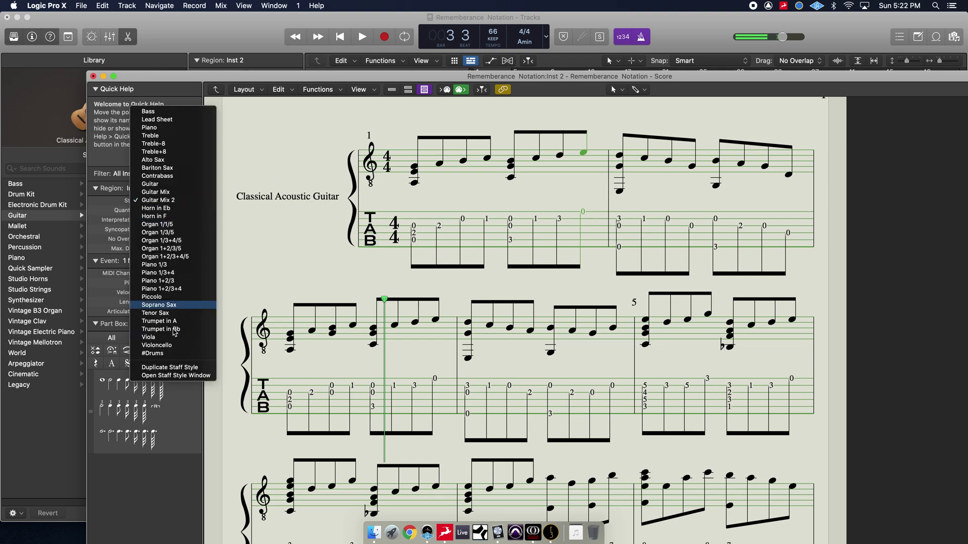
In the Guitar Mix 2 staff style settings, set the lower staff's clef to TAB Guitar.
left_click(172, 376)
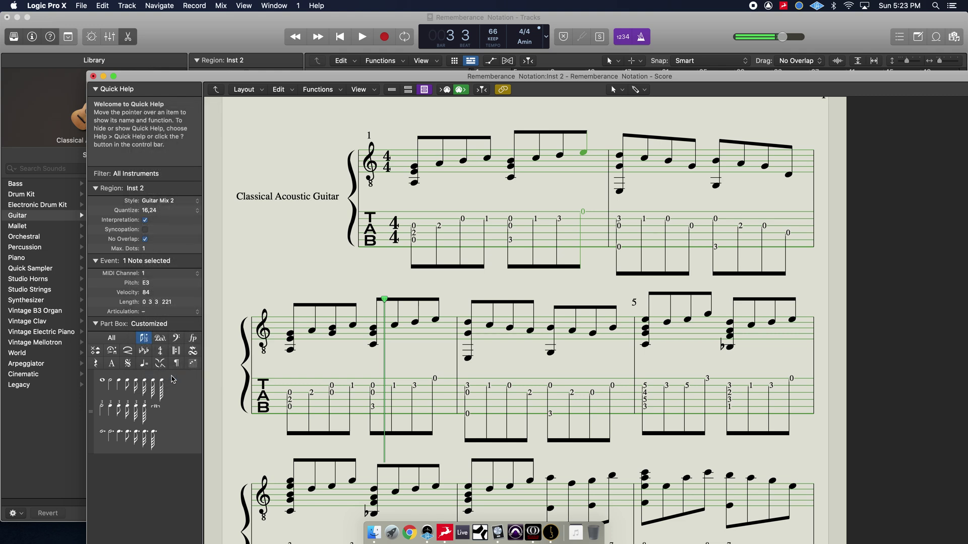
left_click_drag(258, 271, 430, 96)
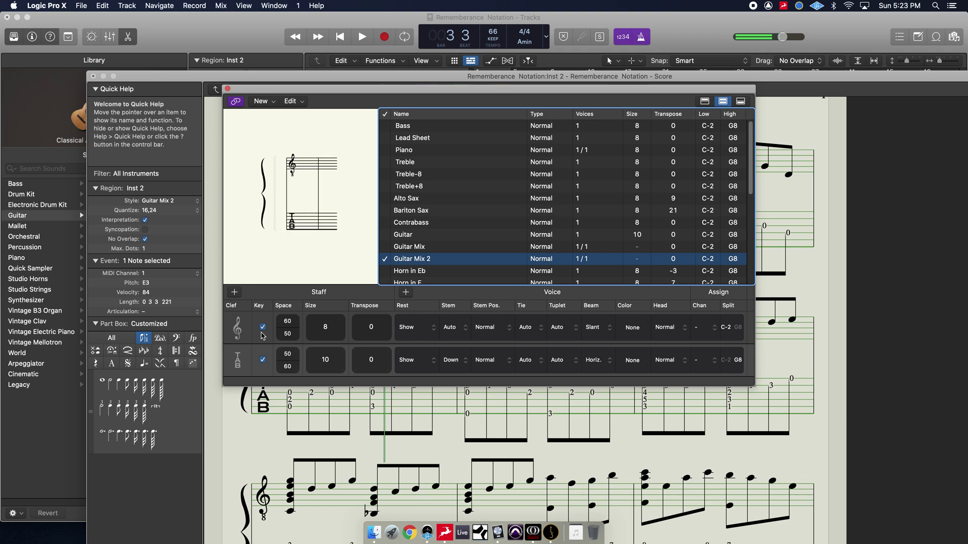
left_click(237, 363)
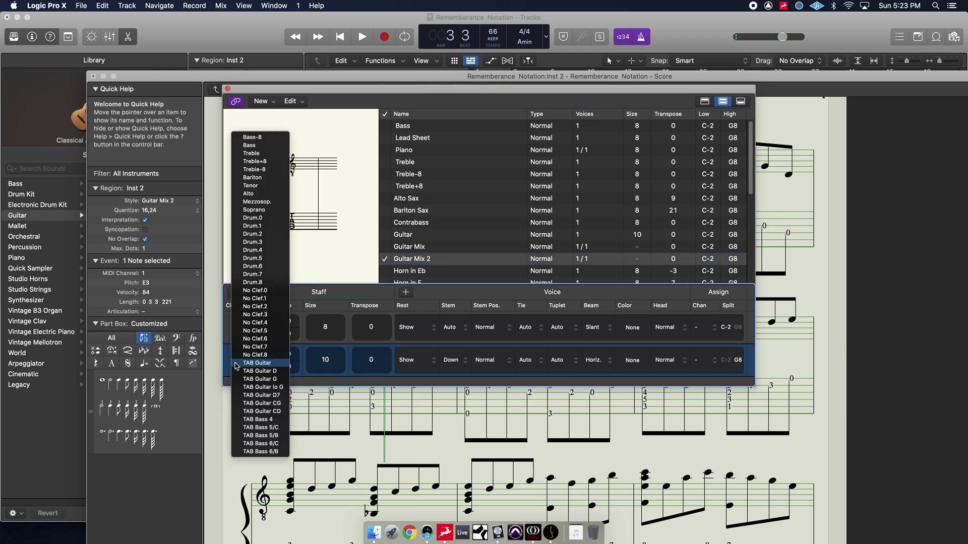
left_click(262, 364)
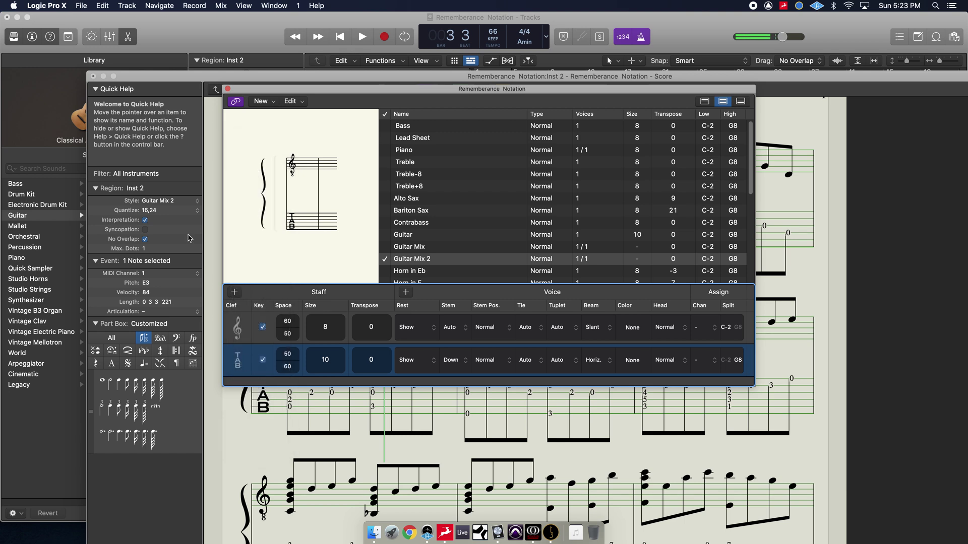
Open Score Project Settings via Preferences > Score, close Preferences, and show the Tablature page.
left_click(59, 6)
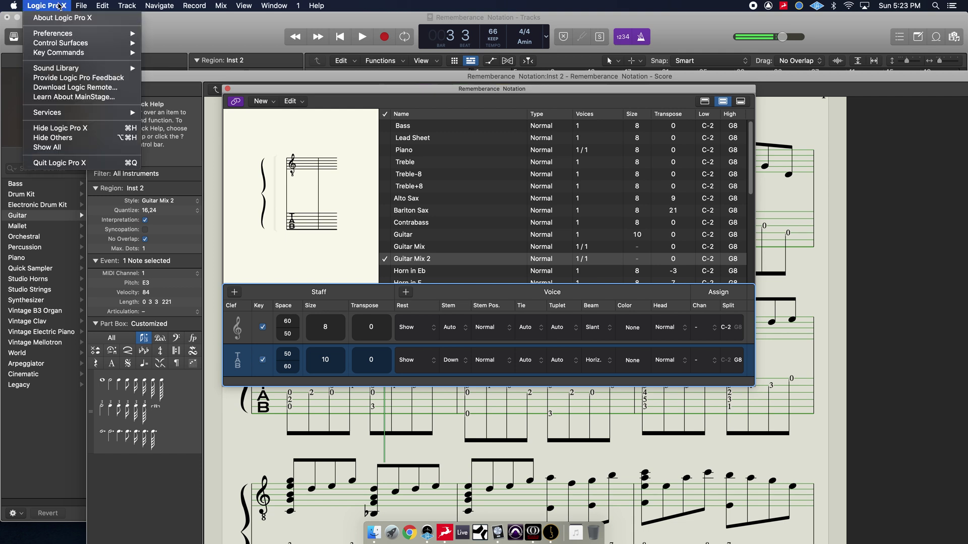
mouse_move(66, 33)
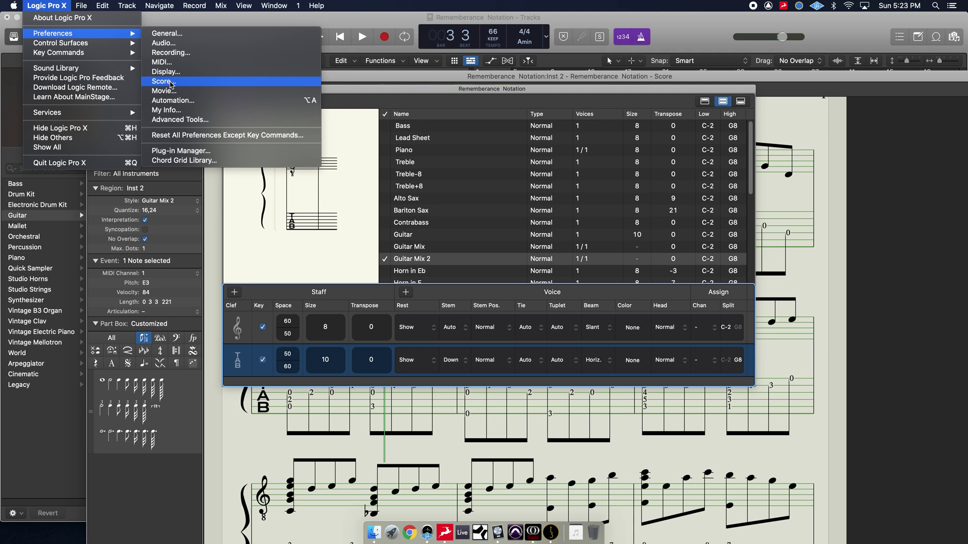
left_click(171, 82)
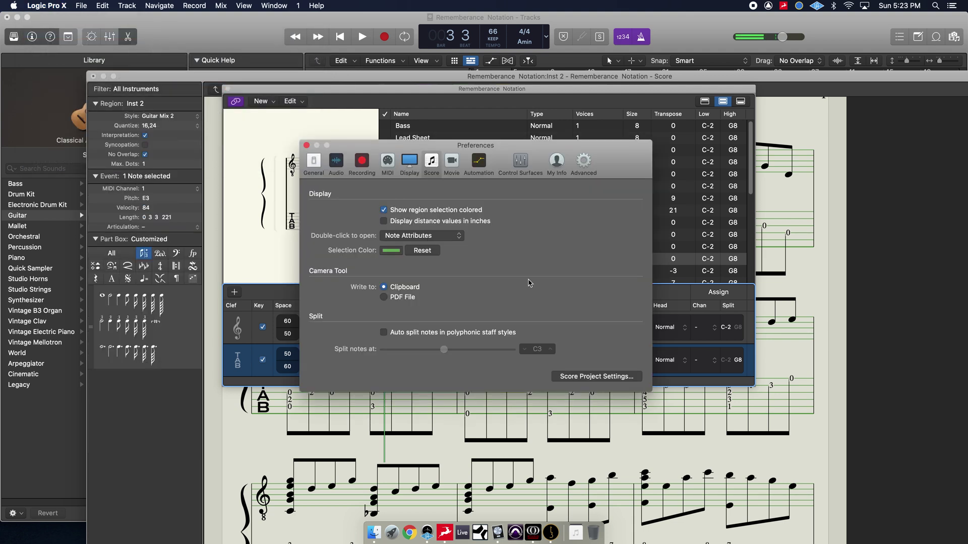
left_click(594, 377)
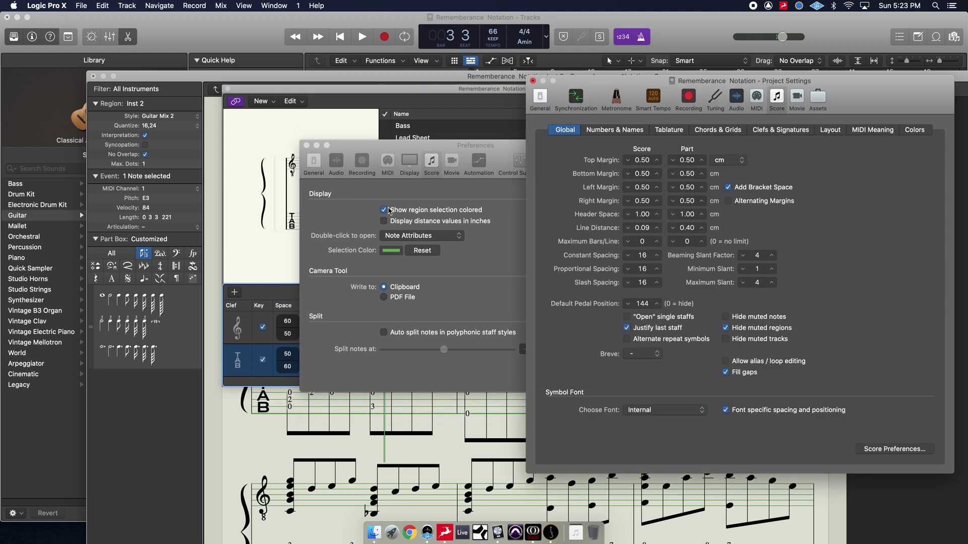
left_click(307, 145)
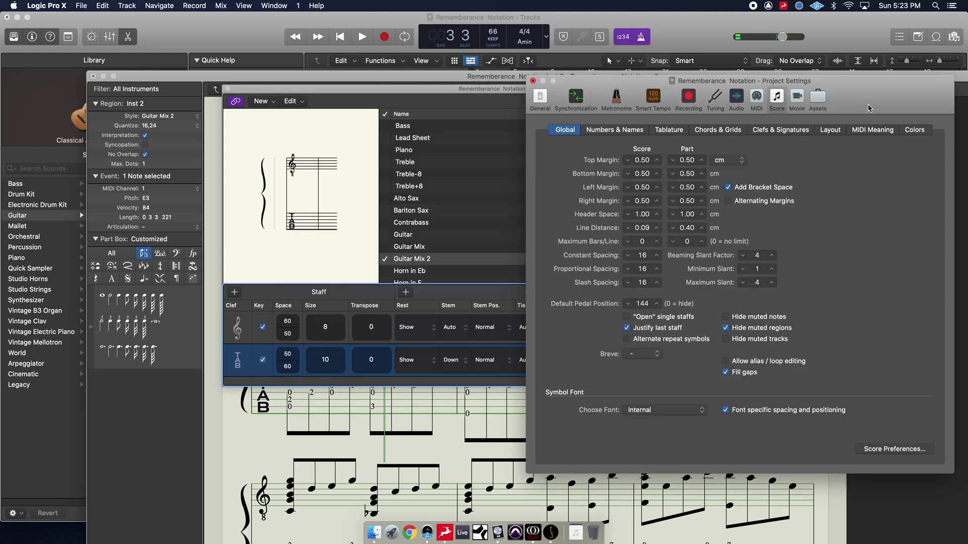
left_click_drag(839, 106, 623, 136)
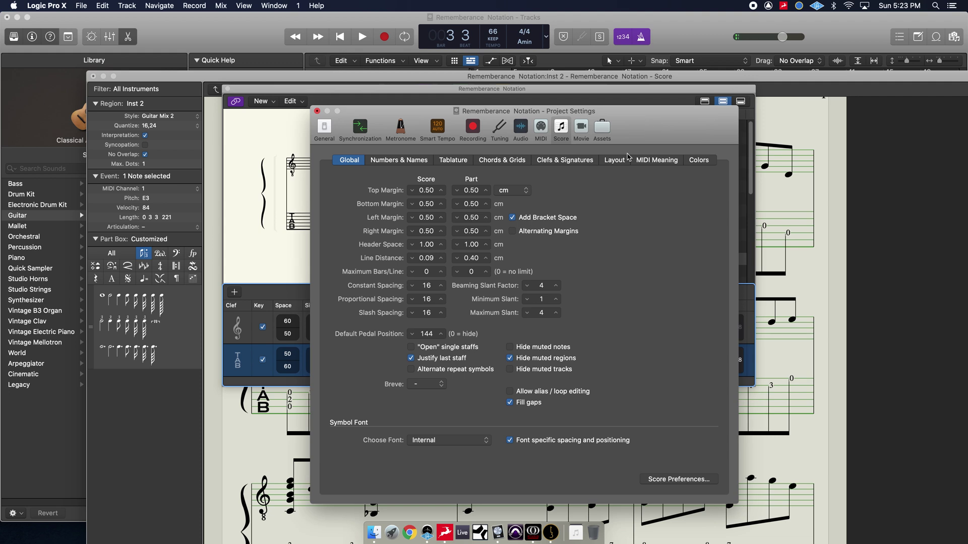
left_click(449, 164)
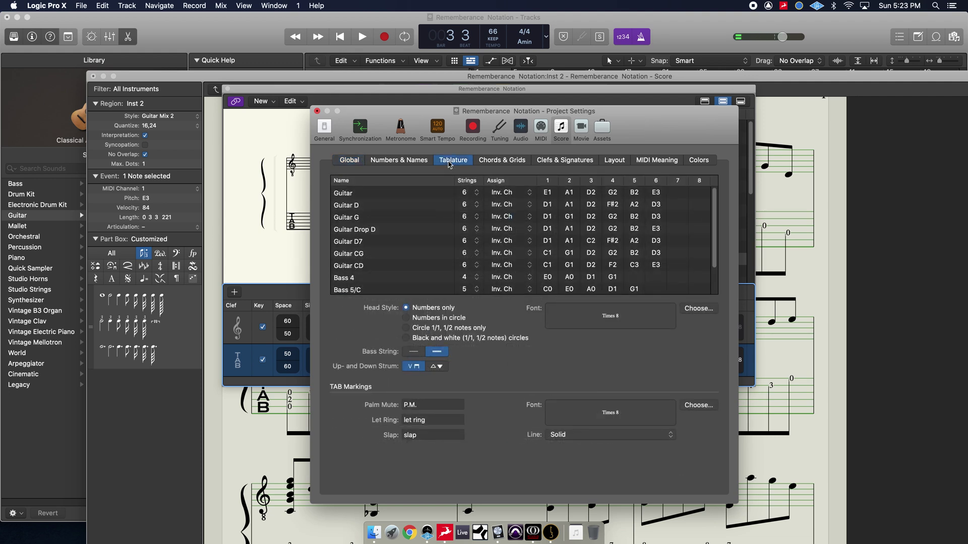
Confirm Guitar G's string assignment stays Inv. Ch, then select the Guitar tuning row.
left_click(506, 224)
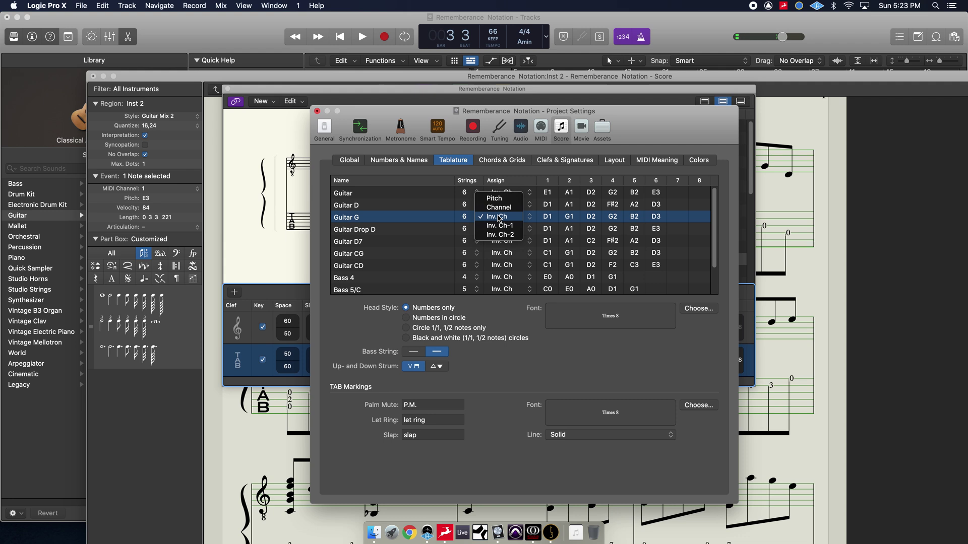
left_click(499, 217)
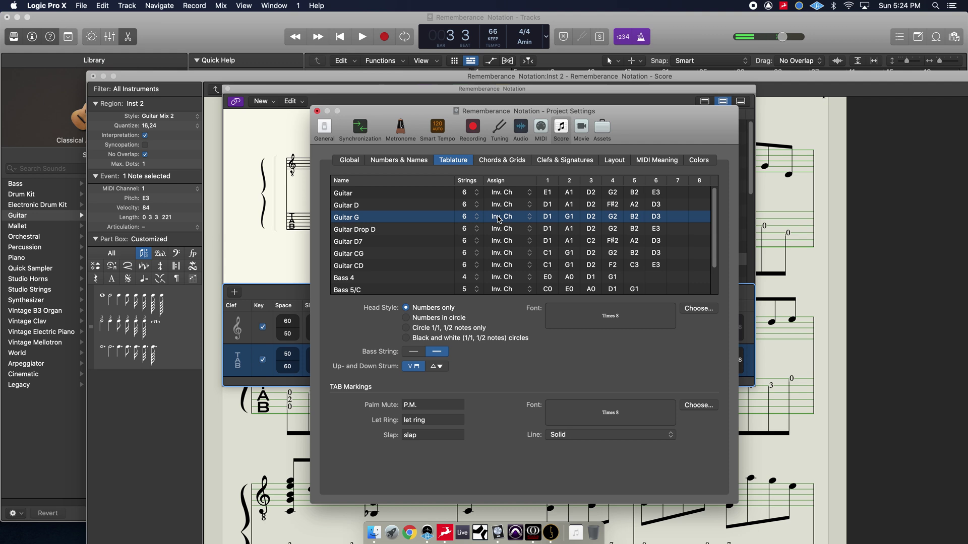
left_click(499, 220)
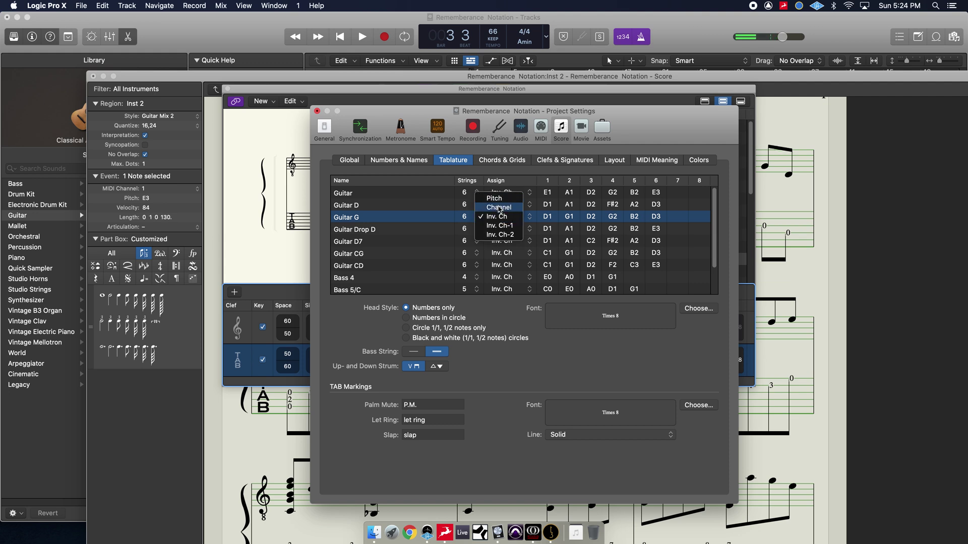
left_click(499, 217)
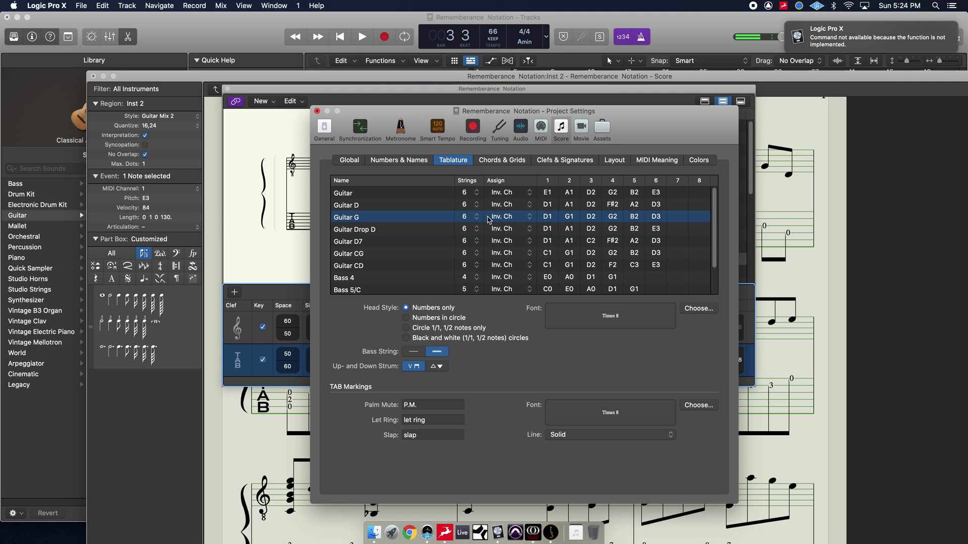
left_click(344, 194)
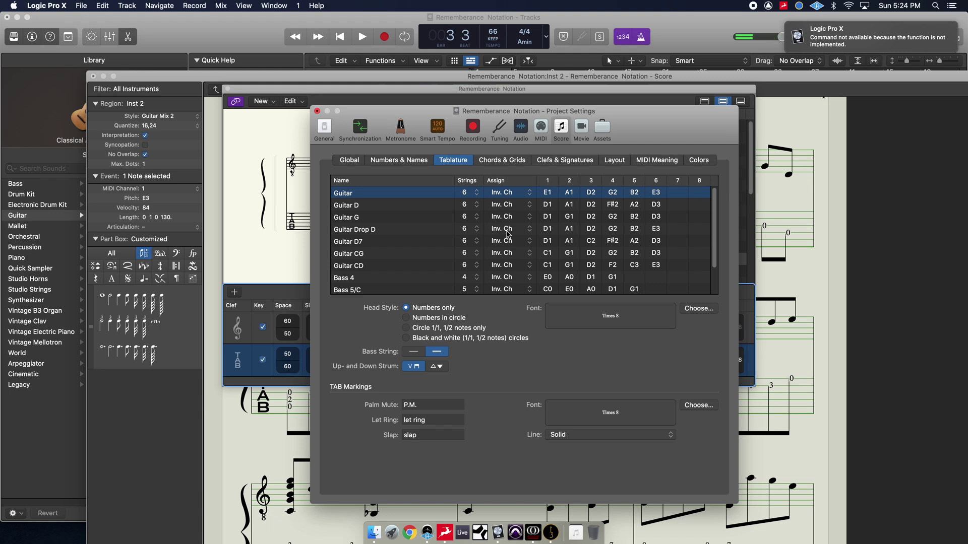
Leave Guitar Drop D's first string at D1, select Guitar, and close project settings and staff style windows.
left_click(550, 231)
left_click(549, 231)
left_click(564, 231)
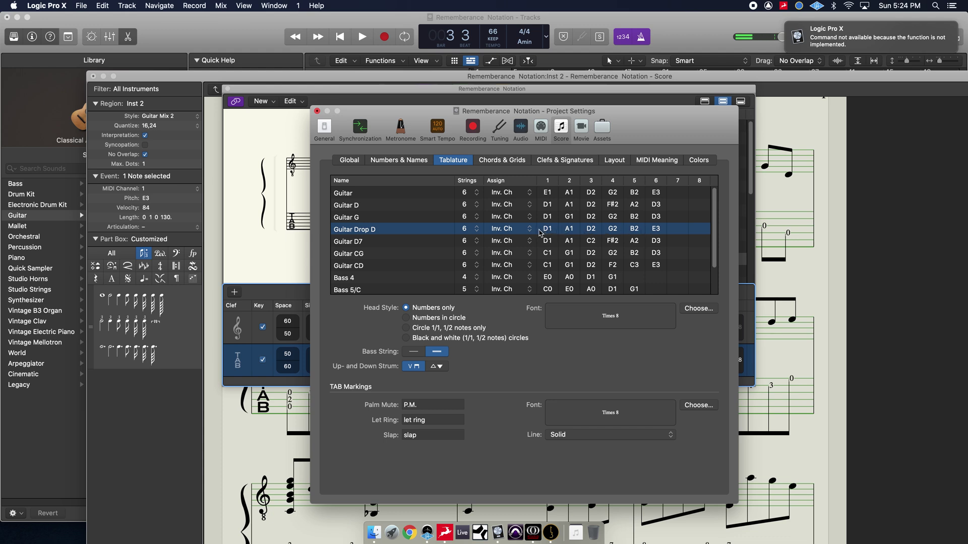
left_click(359, 194)
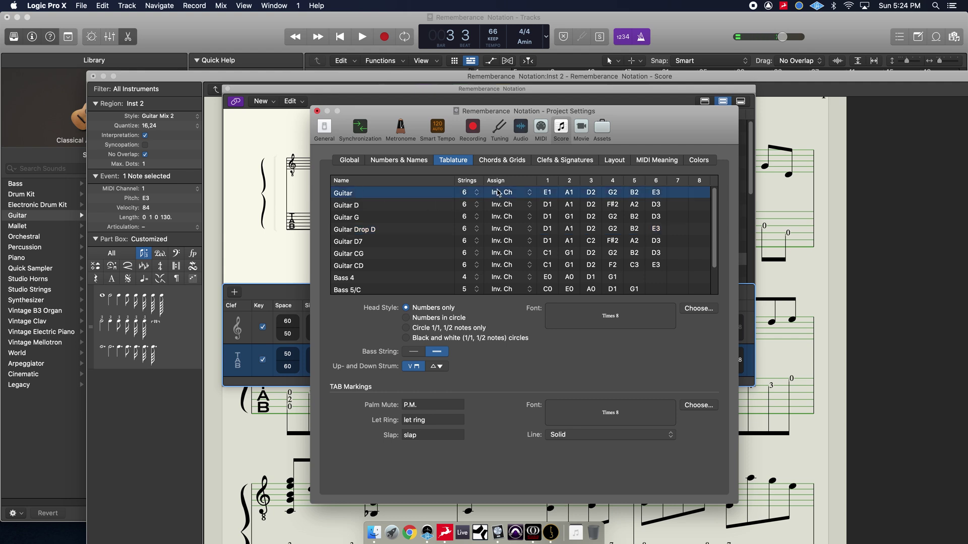
left_click(317, 111)
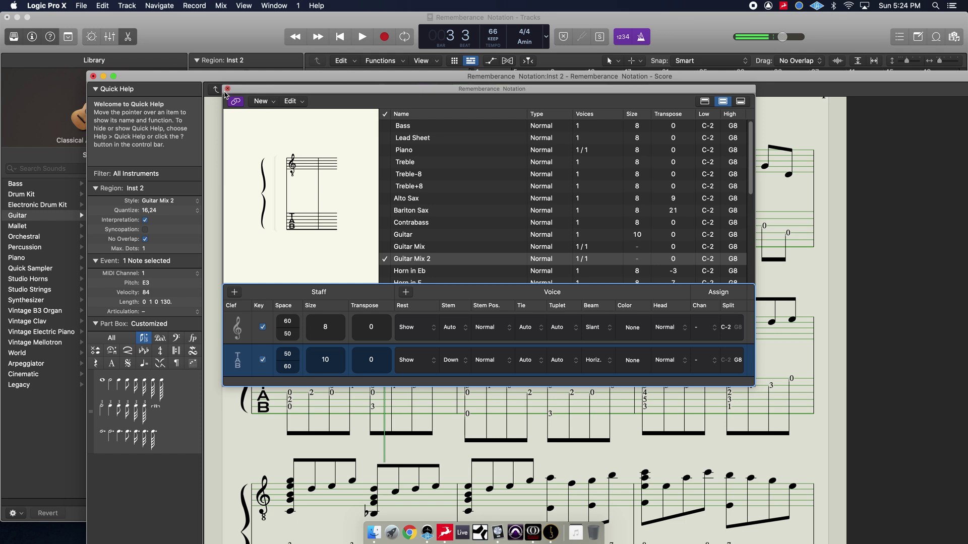
left_click(227, 88)
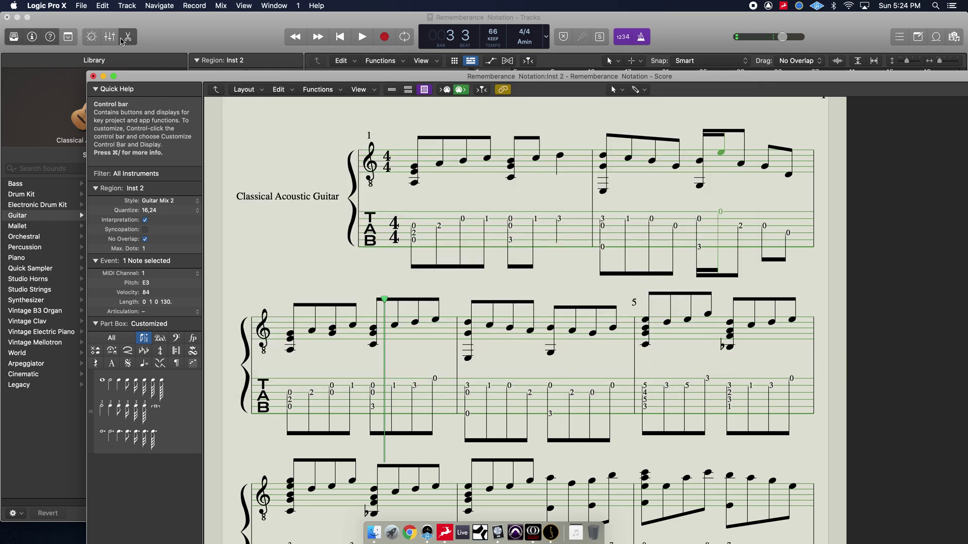
Reopen Score Project Settings > Tablature and set the Guitar tuning's string assignment to Pitch.
left_click(61, 6)
mouse_move(74, 34)
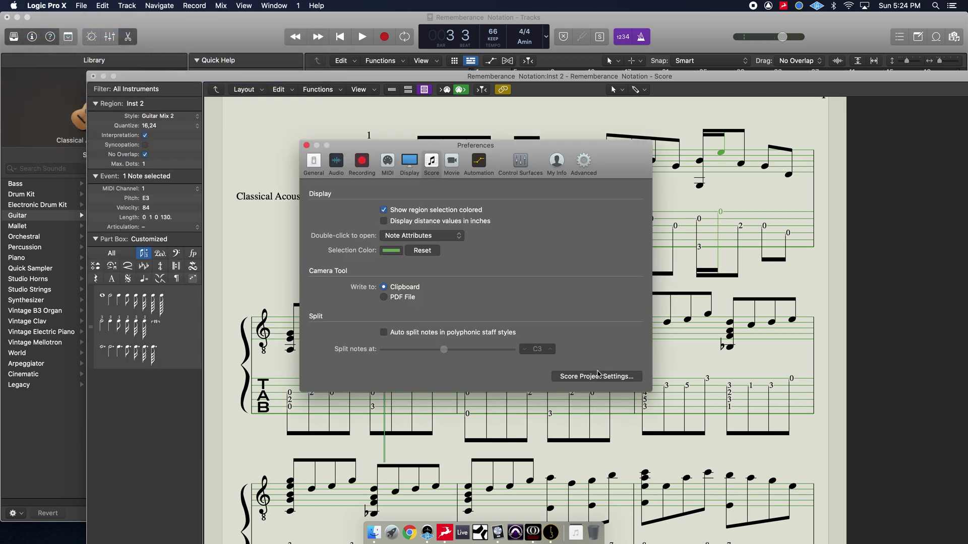
left_click(598, 378)
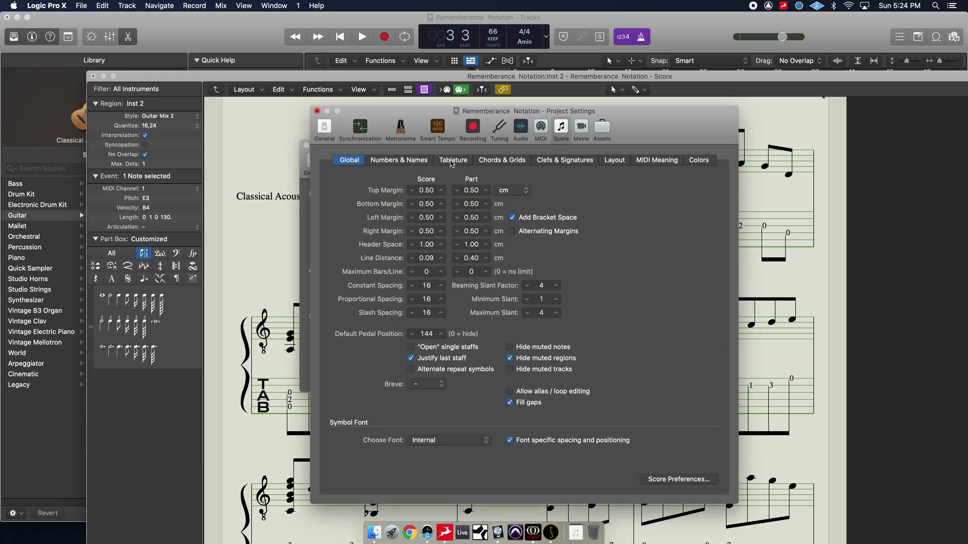
left_click(451, 162)
left_click(508, 193)
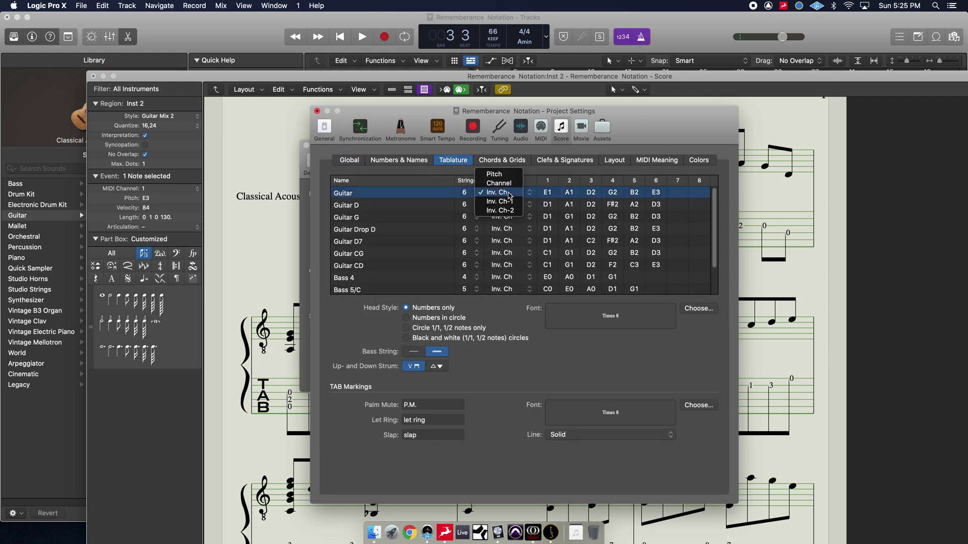
left_click(502, 175)
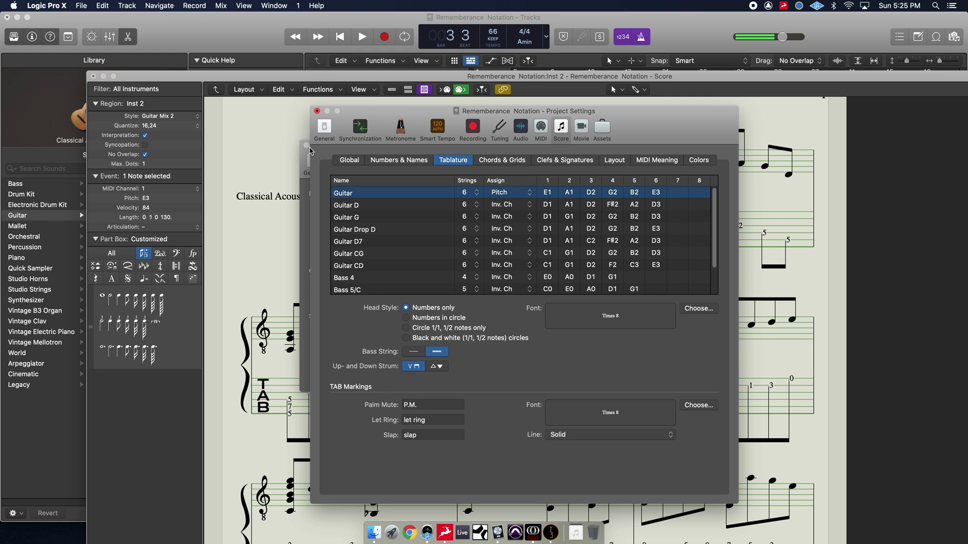
left_click(326, 130)
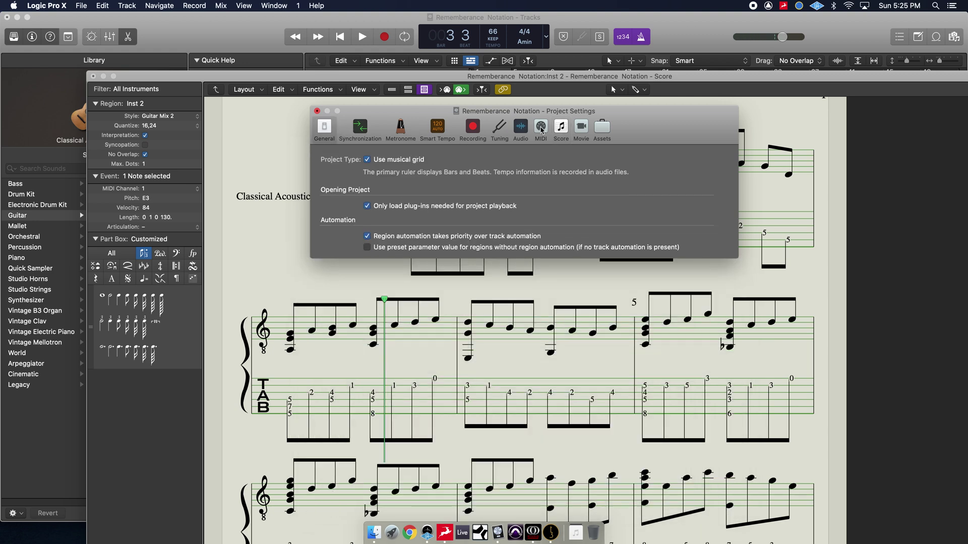
Return to the Tablature settings and position the window so the recalculated tab numbers are visible.
left_click(561, 129)
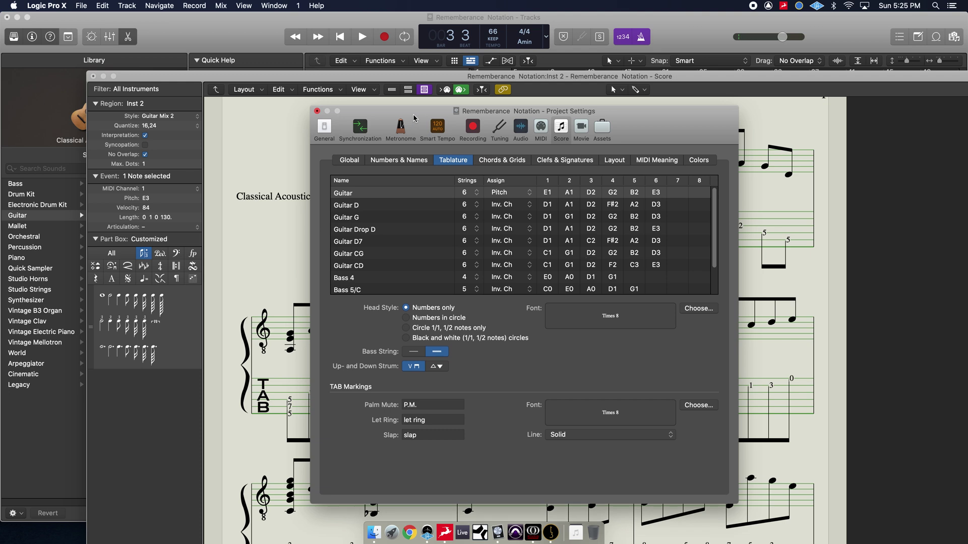
left_click_drag(413, 117, 739, 135)
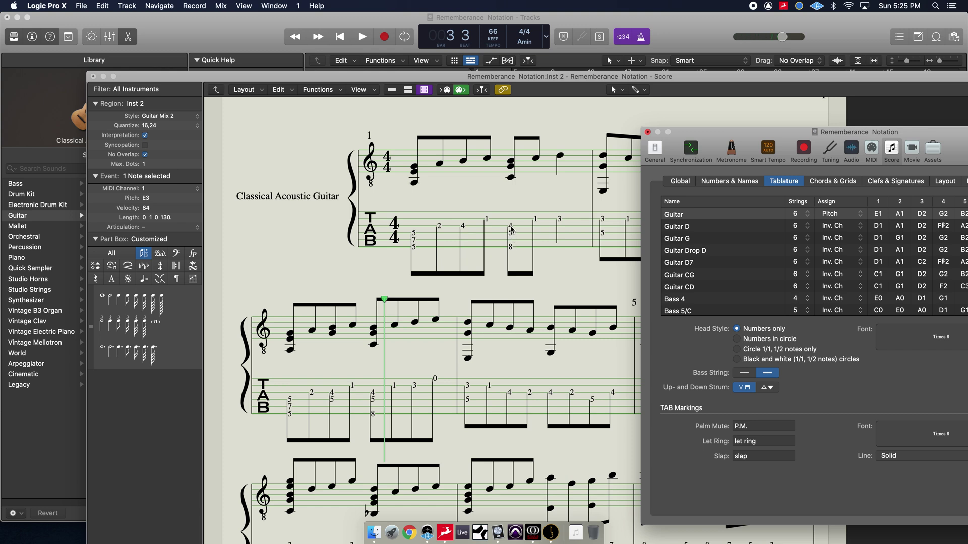
left_click_drag(788, 134, 660, 137)
Switch the Guitar tab style's Assign setting to Inv. Ch so the tab fret numbers recalculate.
left_click(720, 222)
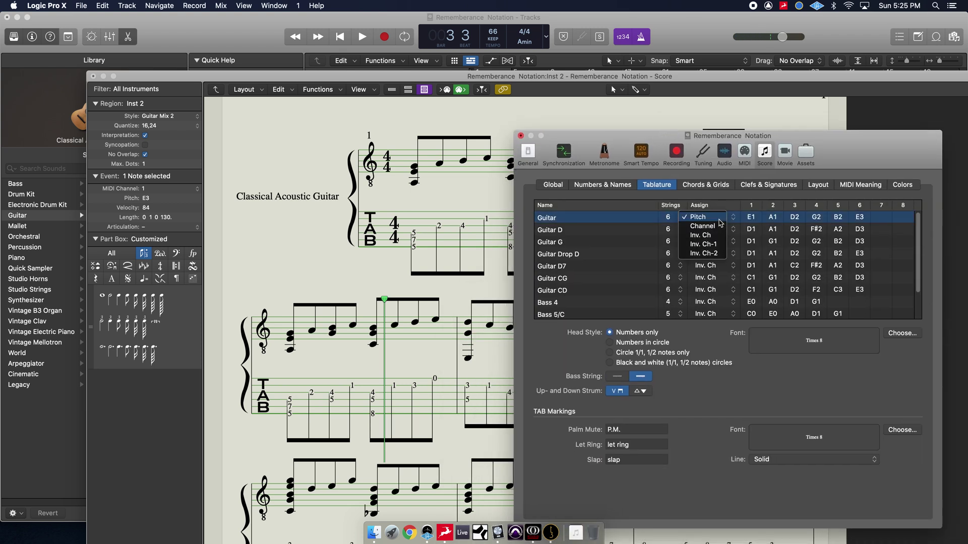
left_click(708, 235)
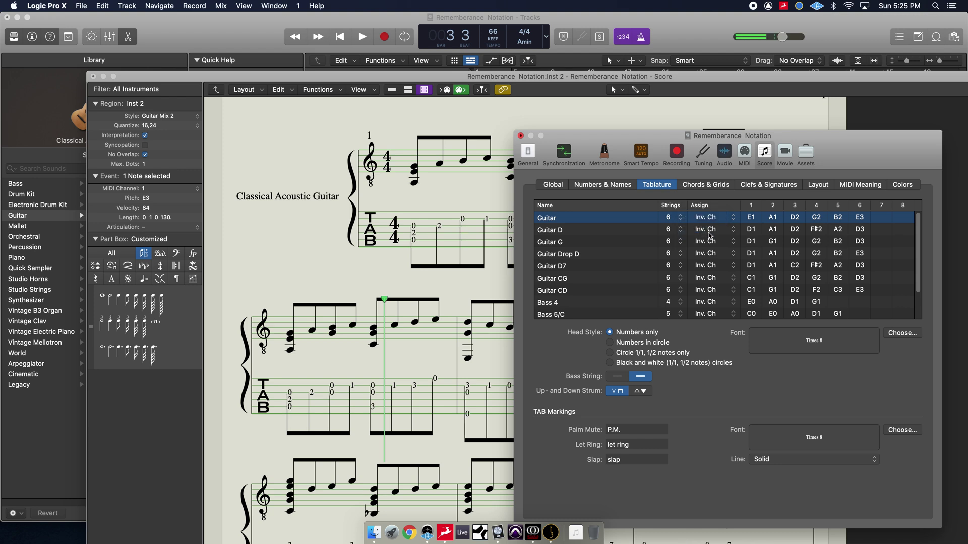
left_click_drag(557, 135, 416, 111)
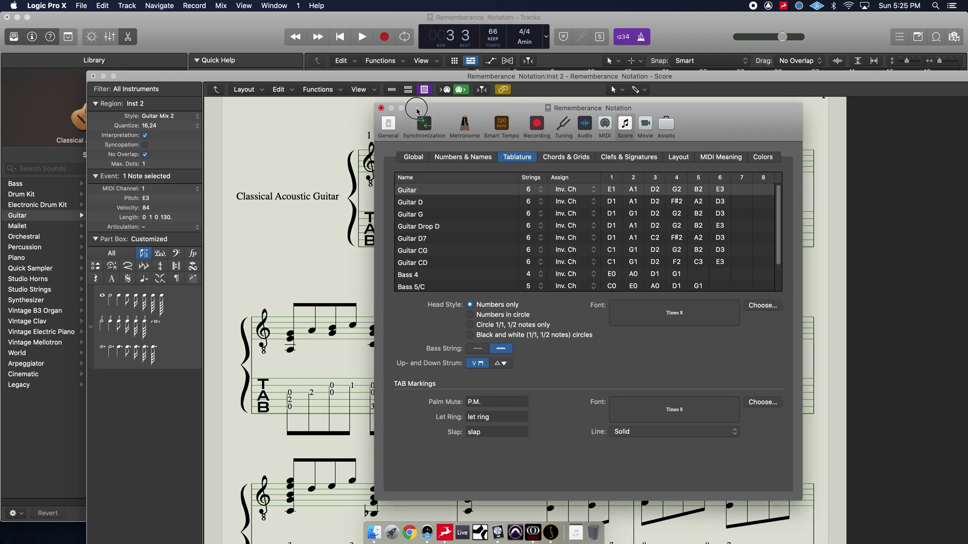